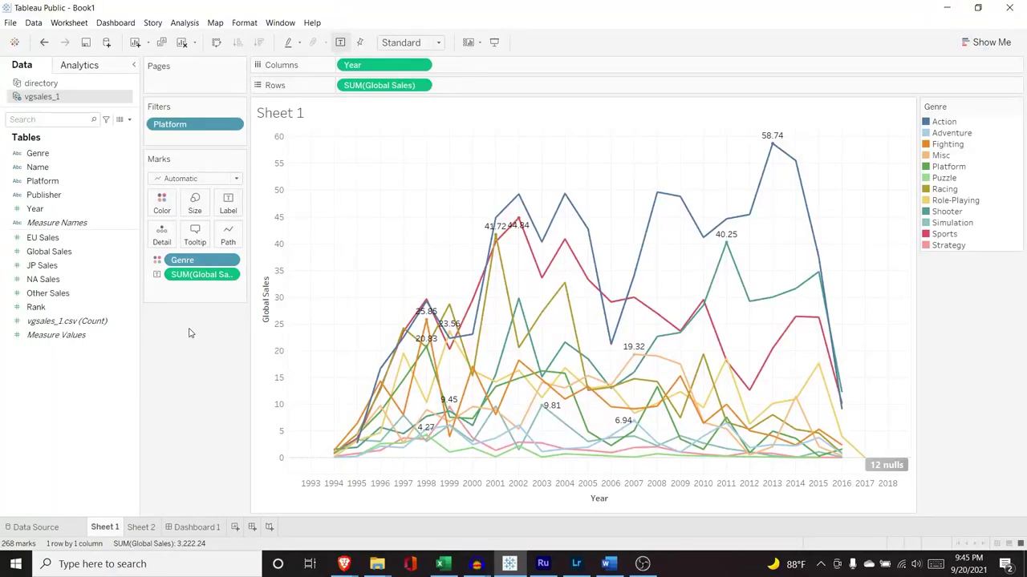
# Step: Start creating bins from the Year field in the Data pane
pyautogui.click(95, 154)
pyautogui.click(84, 167)
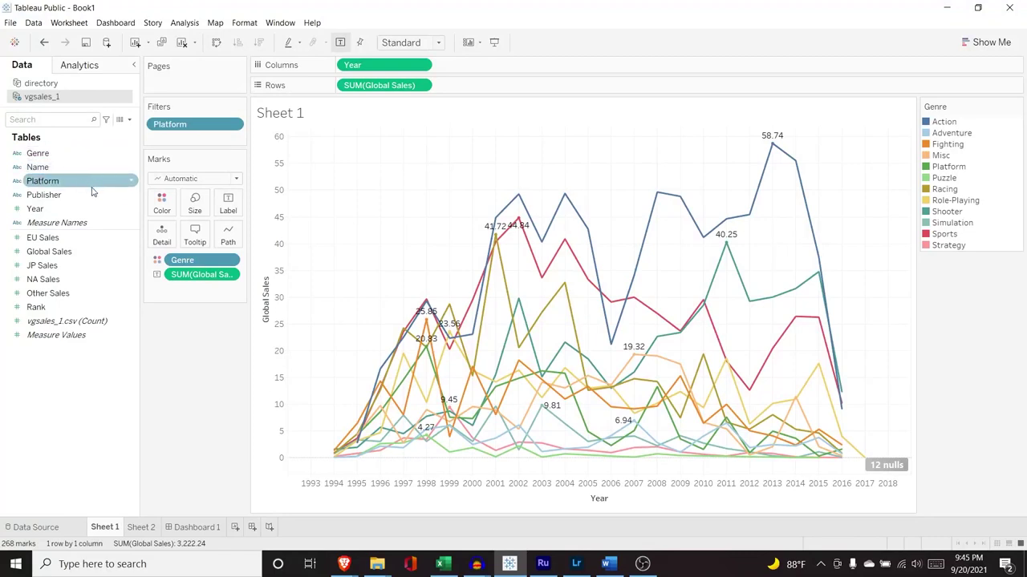
pyautogui.click(80, 210)
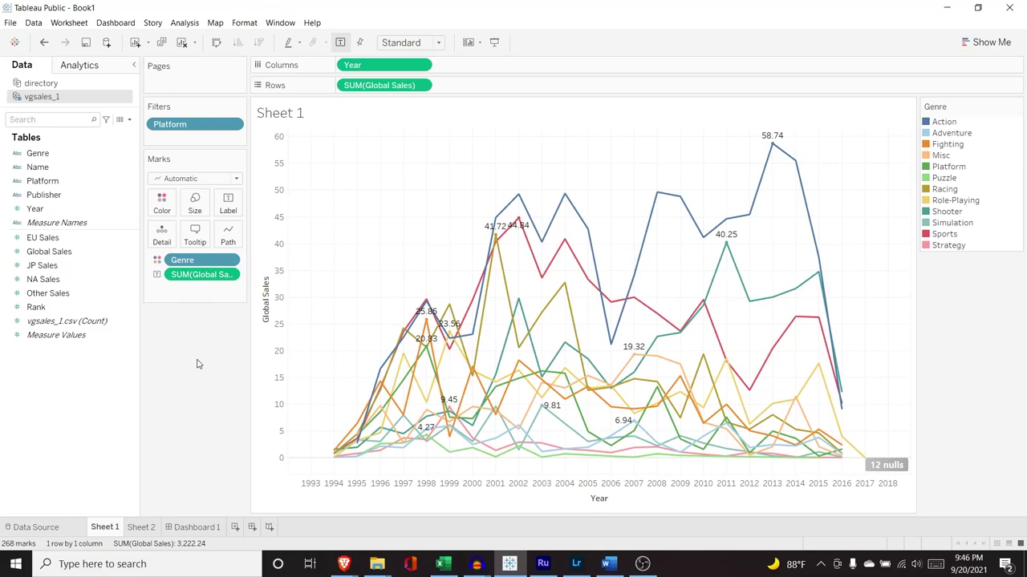
pyautogui.click(84, 210)
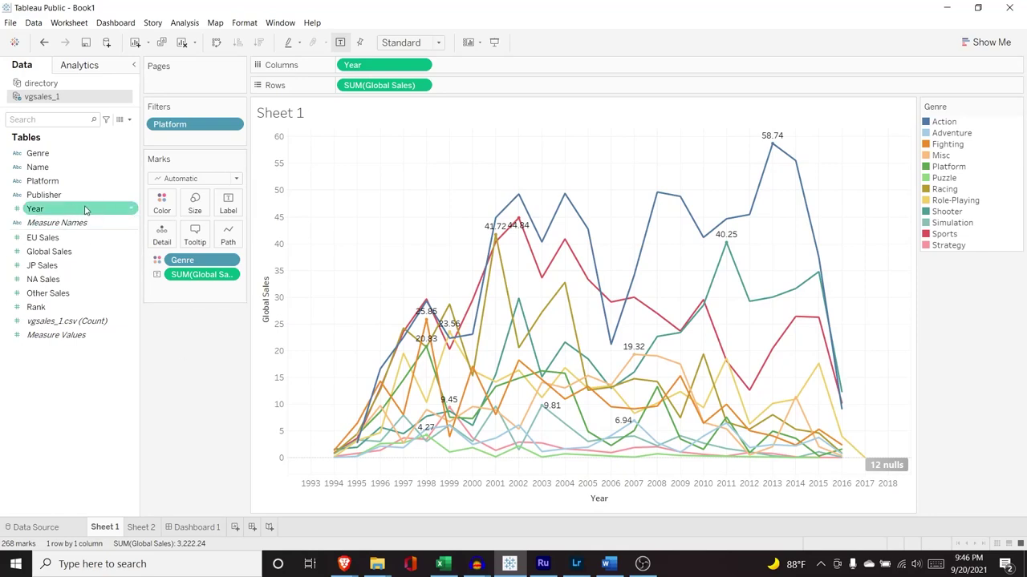
pyautogui.click(132, 209)
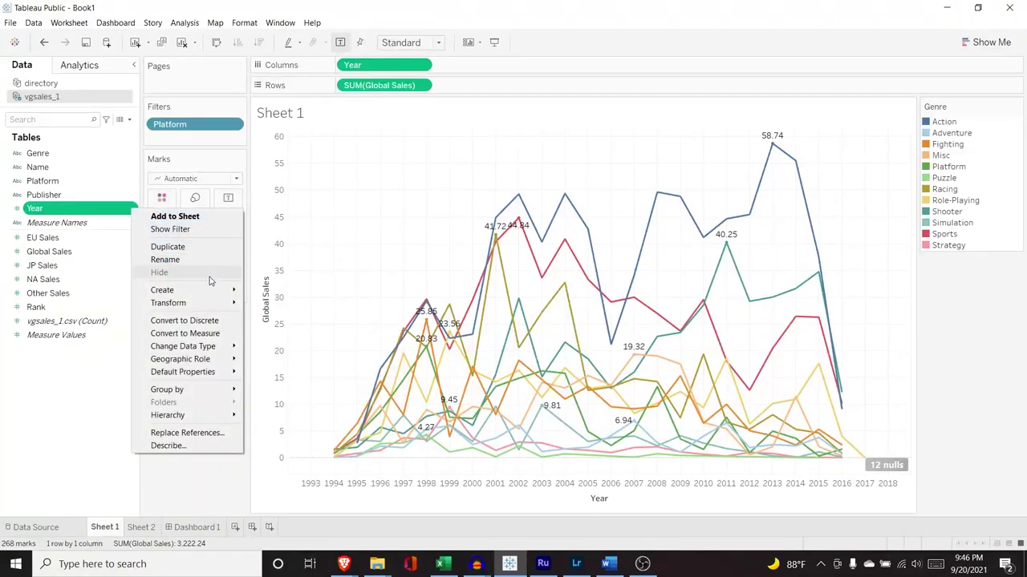
pyautogui.moveTo(192, 291)
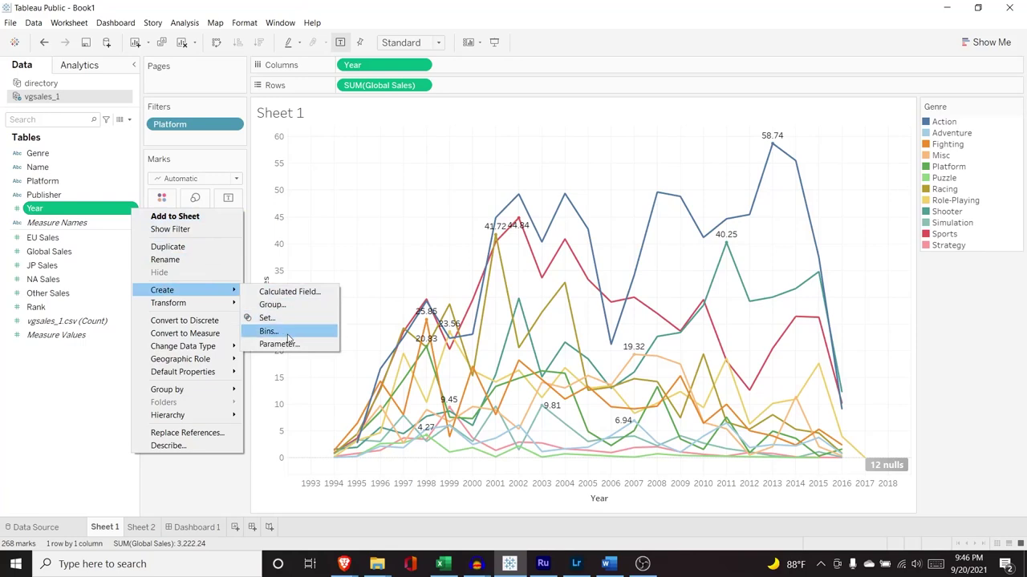
pyautogui.click(289, 336)
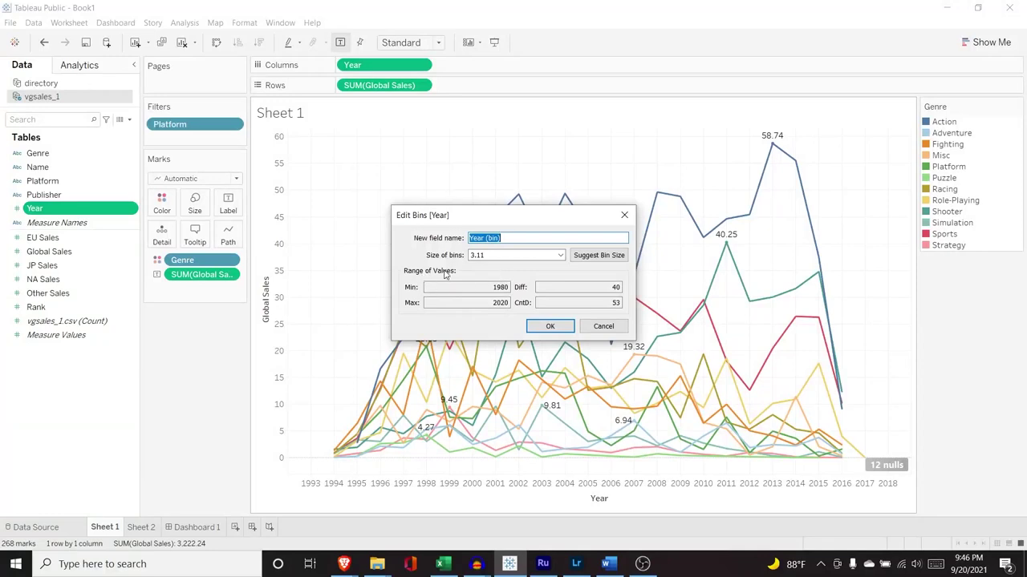
# Step: Set the bin size to 5, name the field 'Year (bin!)', and confirm
pyautogui.click(511, 255)
pyautogui.hotkey('shift', 'Left')
pyautogui.hotkey('shift', 'Left')
pyautogui.hotkey('shift', 'Left')
pyautogui.hotkey('shift', 'Left')
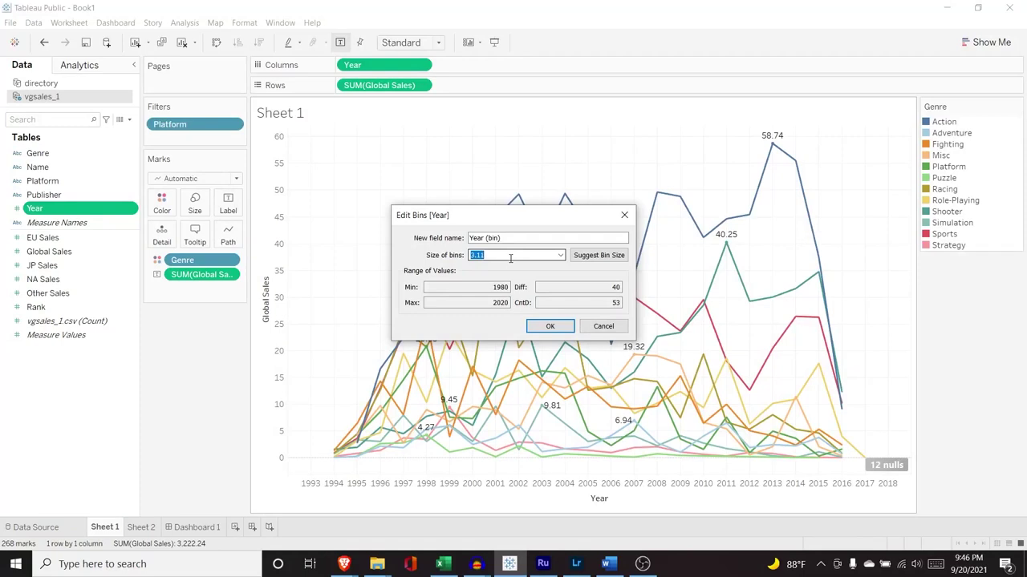
pyautogui.write('5')
pyautogui.click(503, 237)
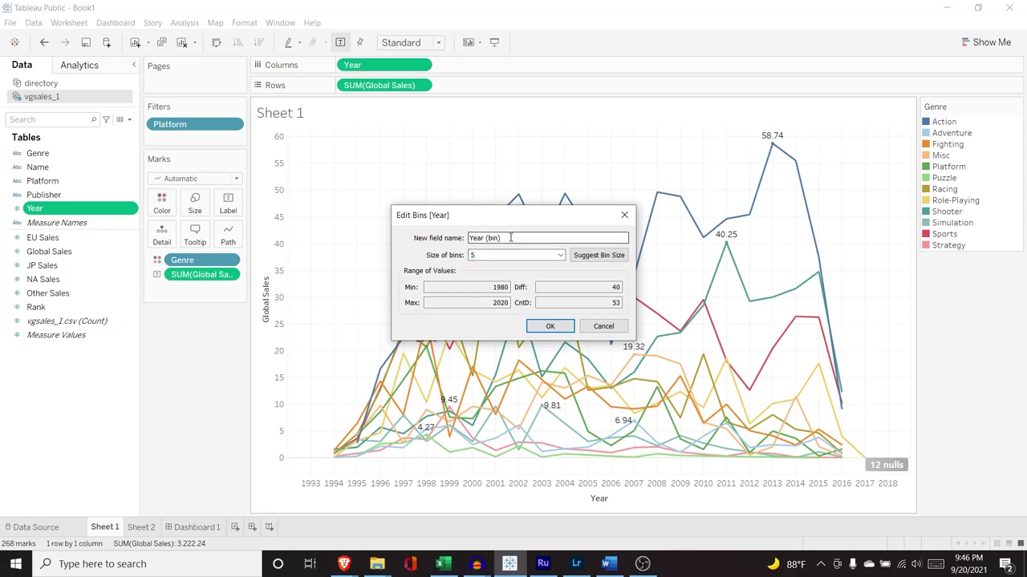
pyautogui.doubleClick(503, 237)
pyautogui.click(498, 238)
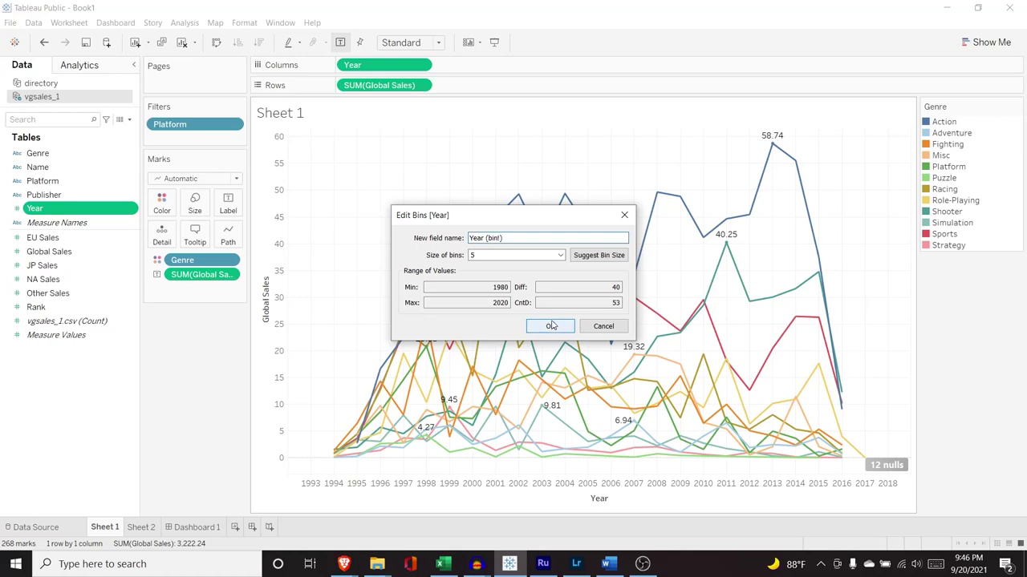
pyautogui.click(551, 326)
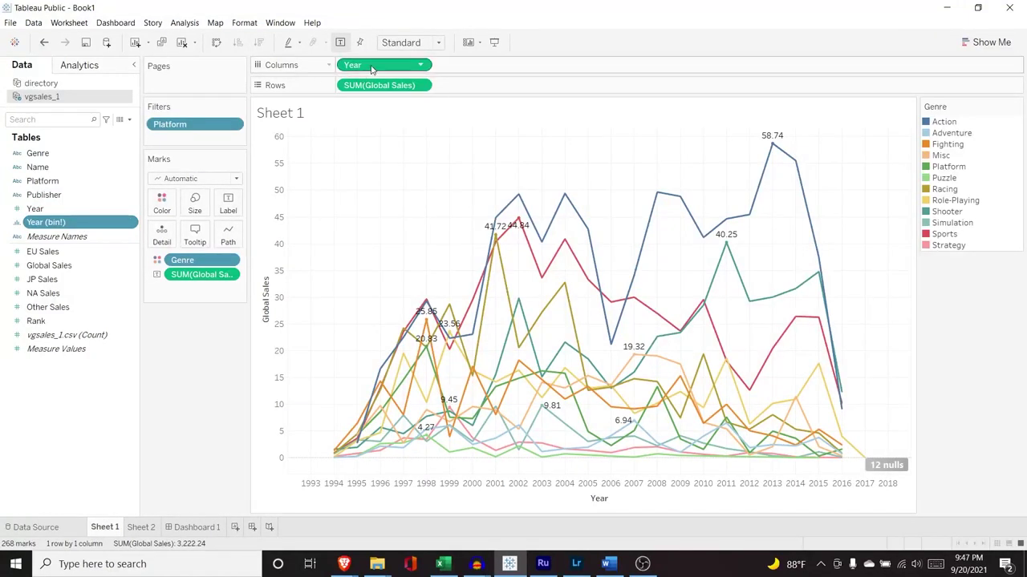
# Step: Replace the plain Year pill on Columns with Year (bin!) for 5-year stacked bars
pyautogui.moveTo(353, 65)
pyautogui.mouseDown()
pyautogui.moveTo(144, 166)
pyautogui.moveTo(353, 65)
pyautogui.mouseUp()
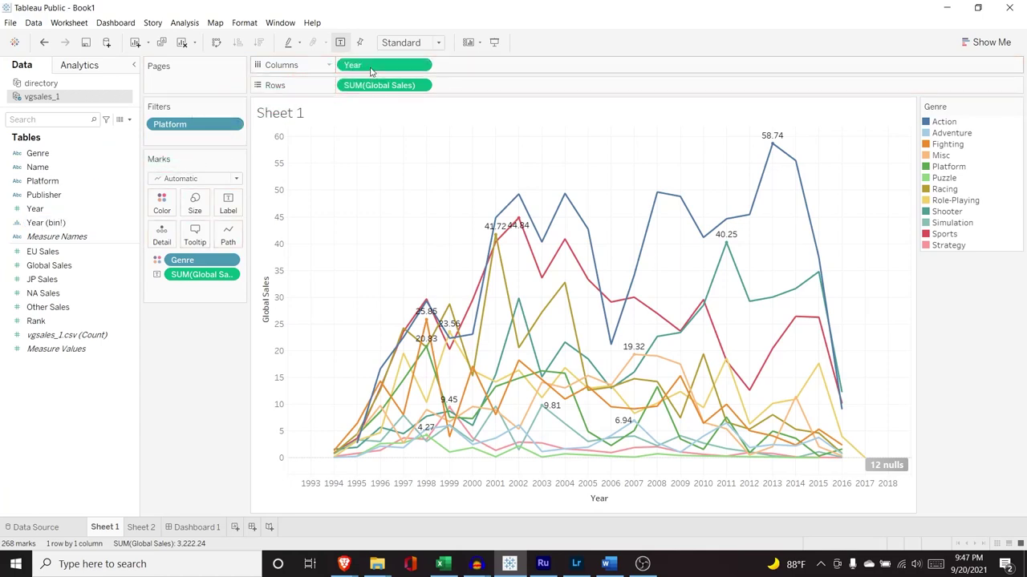
pyautogui.moveTo(46, 222)
pyautogui.mouseDown()
pyautogui.moveTo(156, 206)
pyautogui.moveTo(396, 65)
pyautogui.mouseUp()
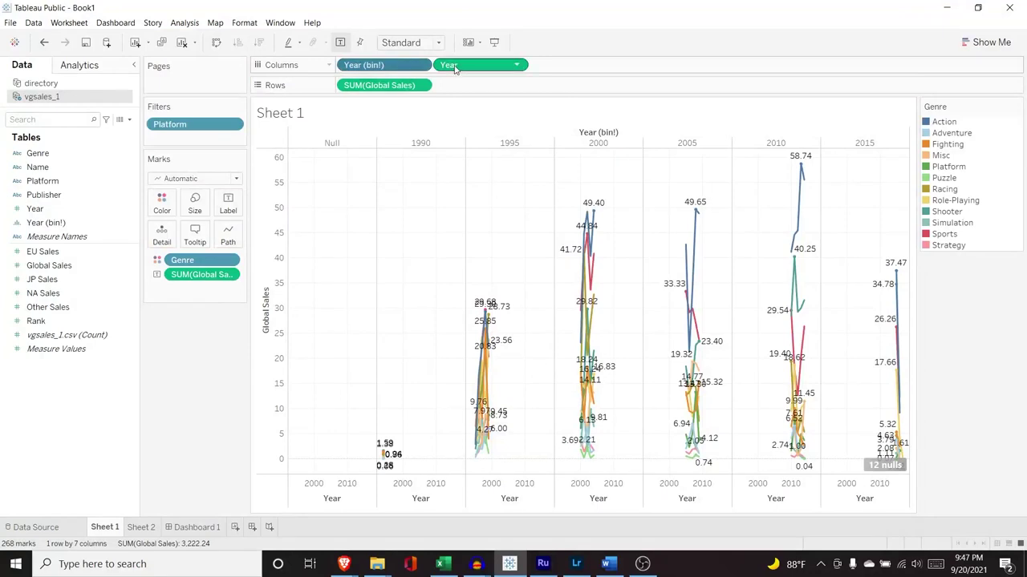
pyautogui.moveTo(449, 65); pyautogui.dragTo(81, 215)
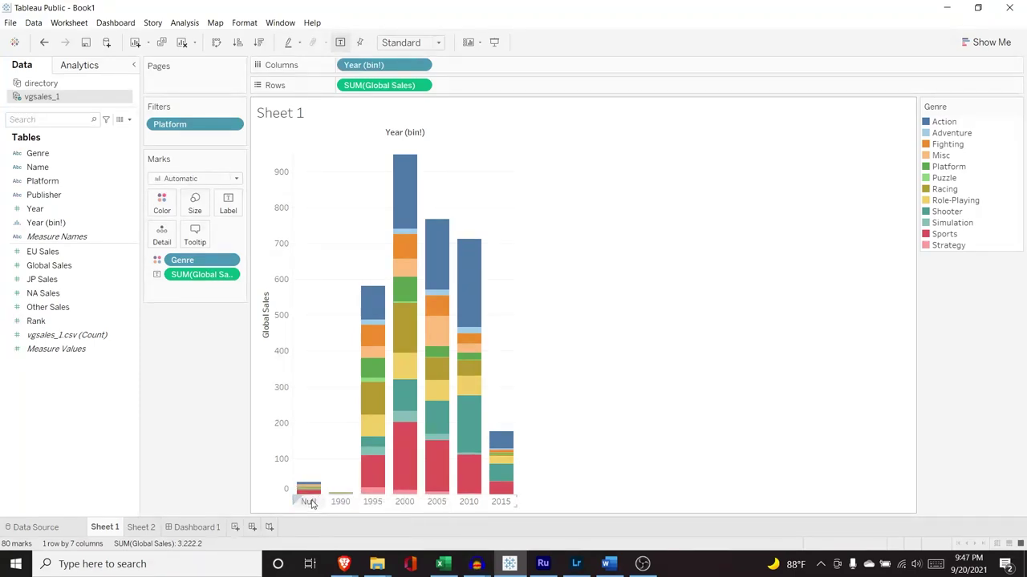
pyautogui.rightClick(309, 502)
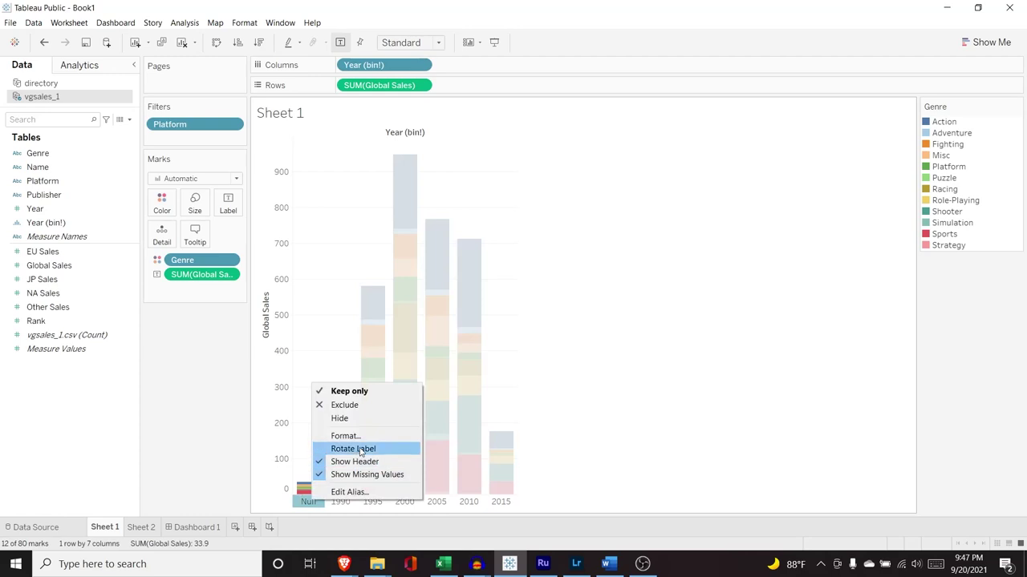
# Step: Exclude the Null year bin, leaving only the 1990–2015 bins
pyautogui.click(367, 408)
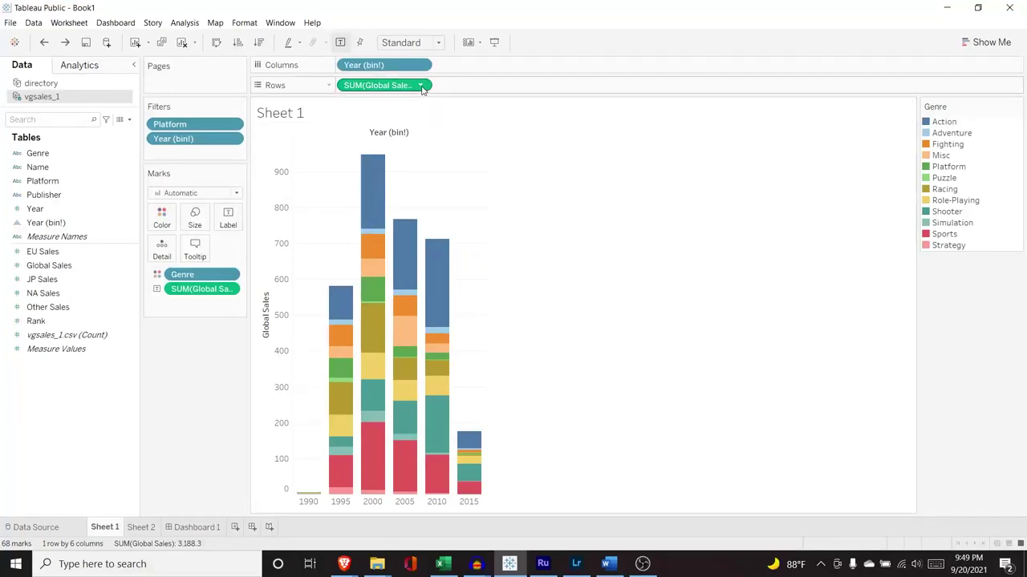
pyautogui.click(421, 86)
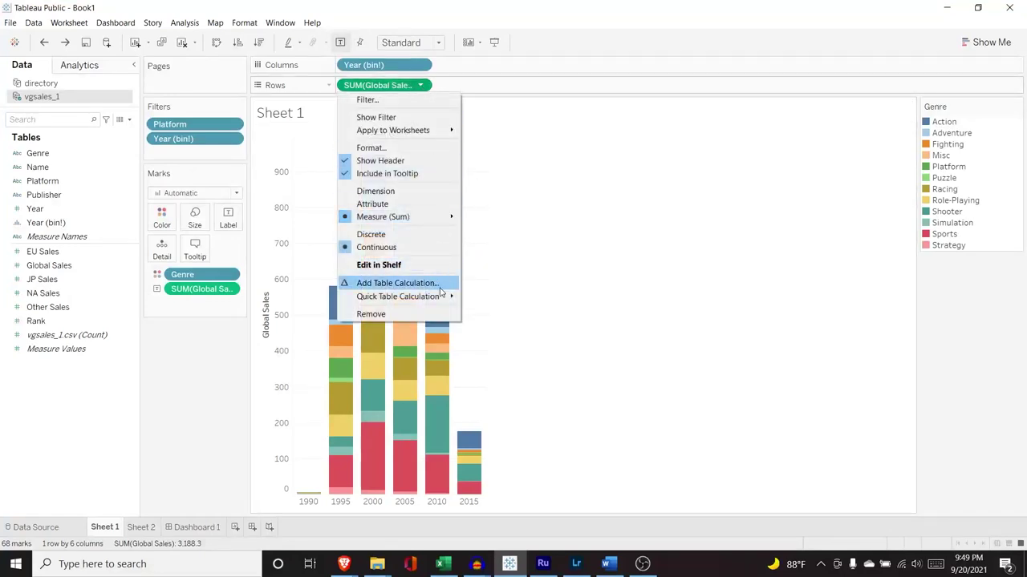
pyautogui.moveTo(398, 297)
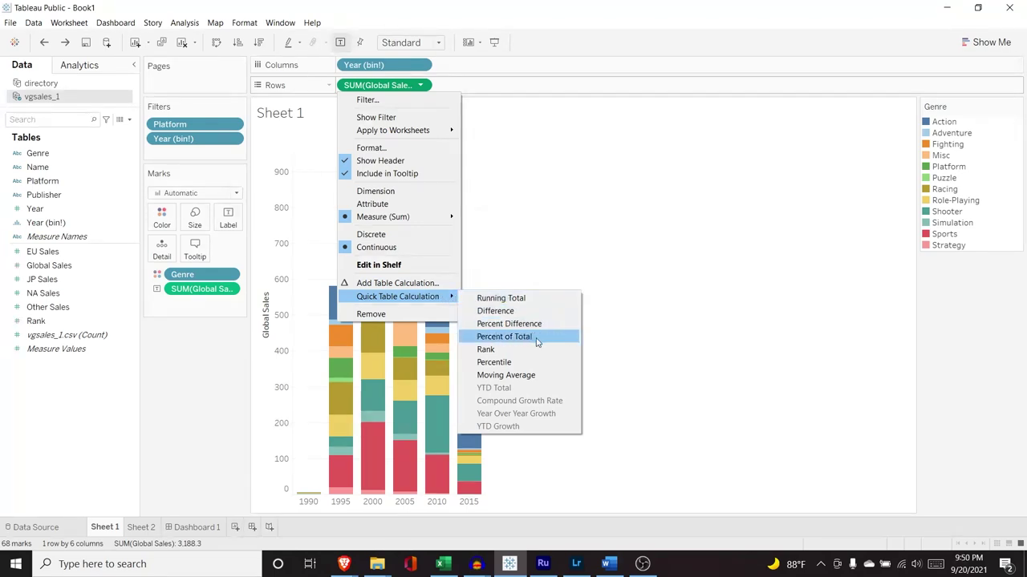
# Step: Show Global Sales as percent of total, saved as field 'Percentage of Global Sales'
pyautogui.click(536, 337)
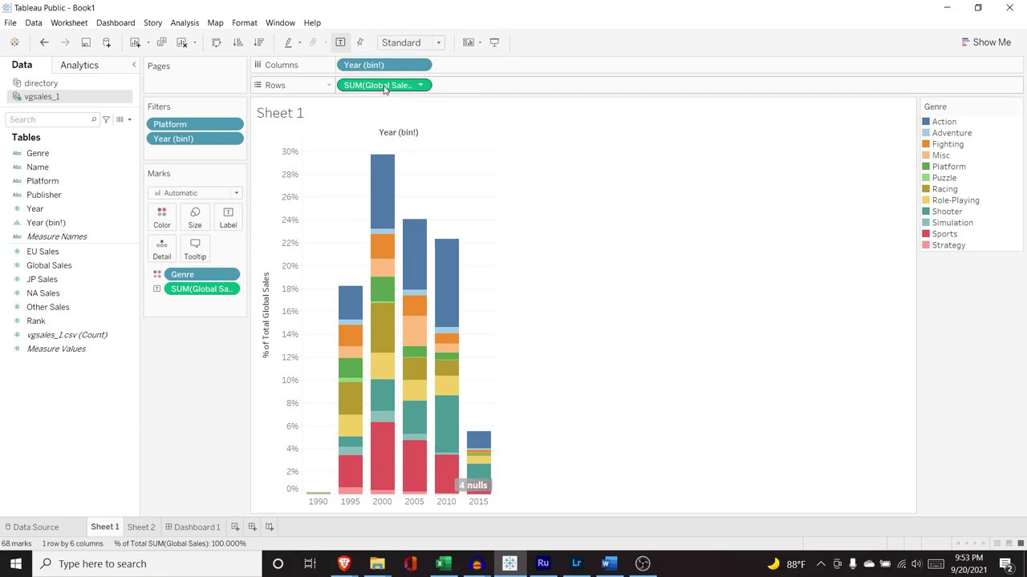
pyautogui.moveTo(383, 88); pyautogui.dragTo(90, 309)
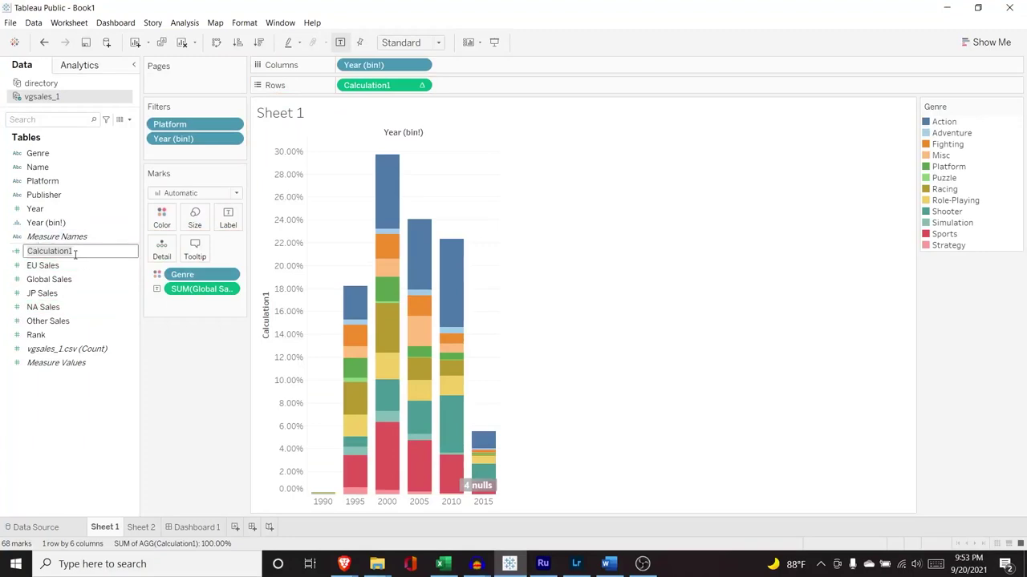
pyautogui.hotkey('ctrl', 'a')
pyautogui.write('Perc')
pyautogui.write('entage of Global ')
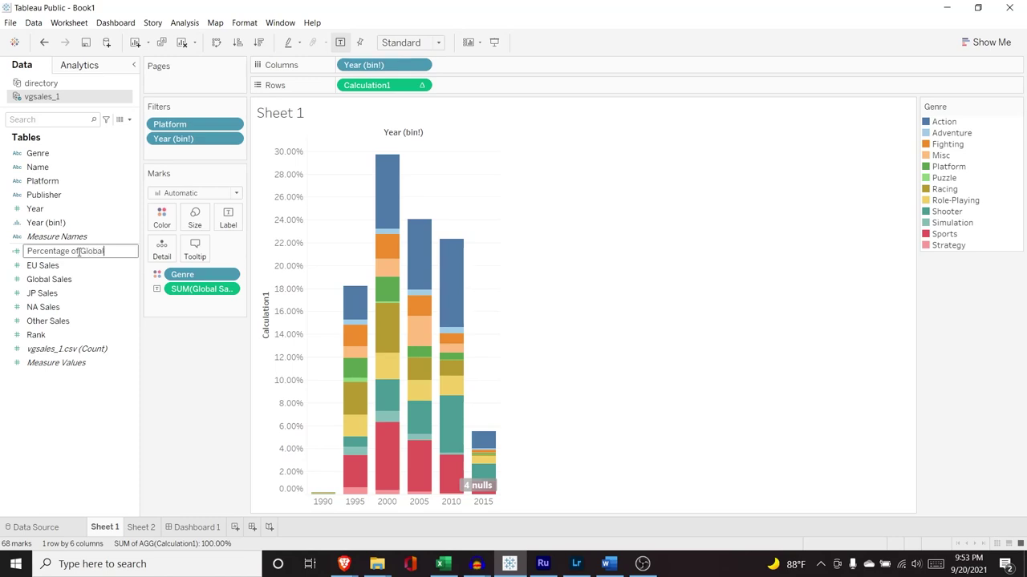
pyautogui.write('Sales')
pyautogui.press('Return')
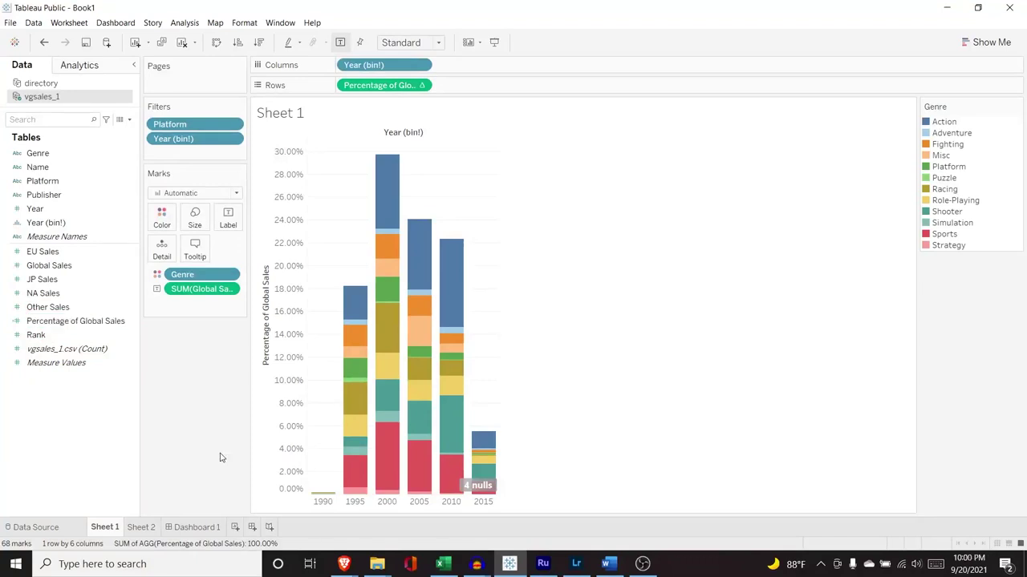
pyautogui.click(120, 266)
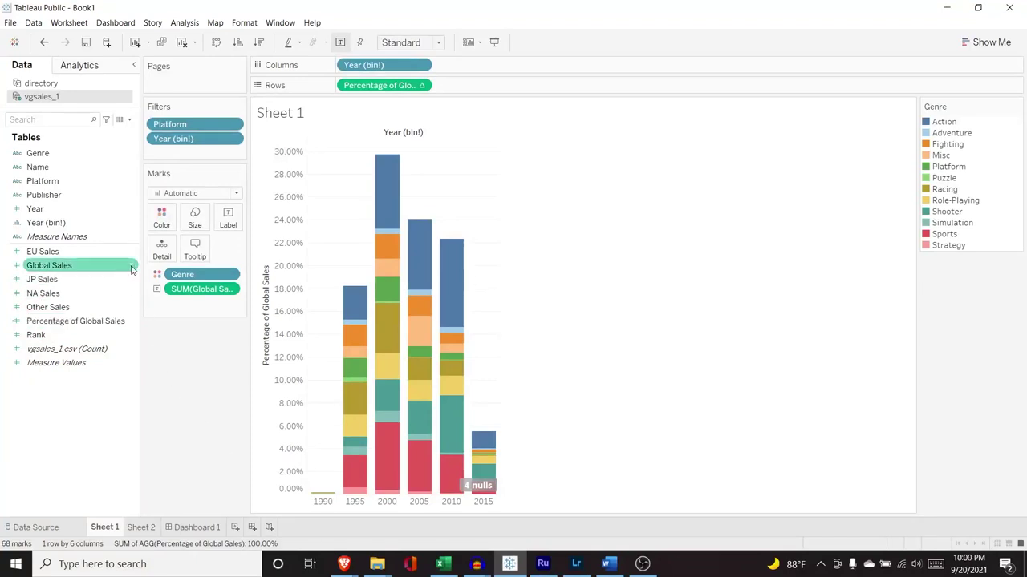
# Step: Create a calculated field from Global Sales with formula [Global Sales] - [EU Sales]
pyautogui.click(133, 269)
pyautogui.moveTo(162, 348)
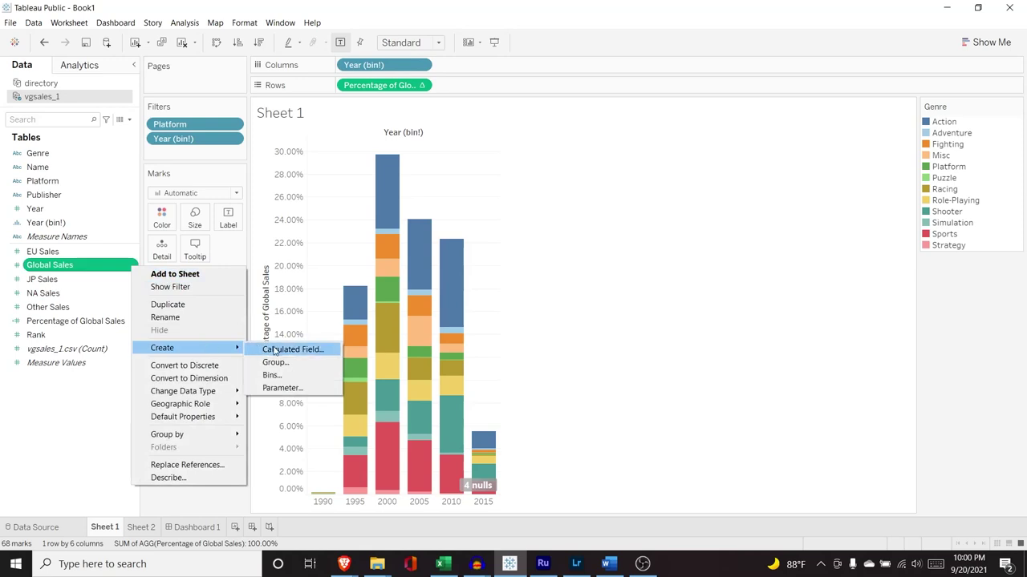
pyautogui.click(274, 350)
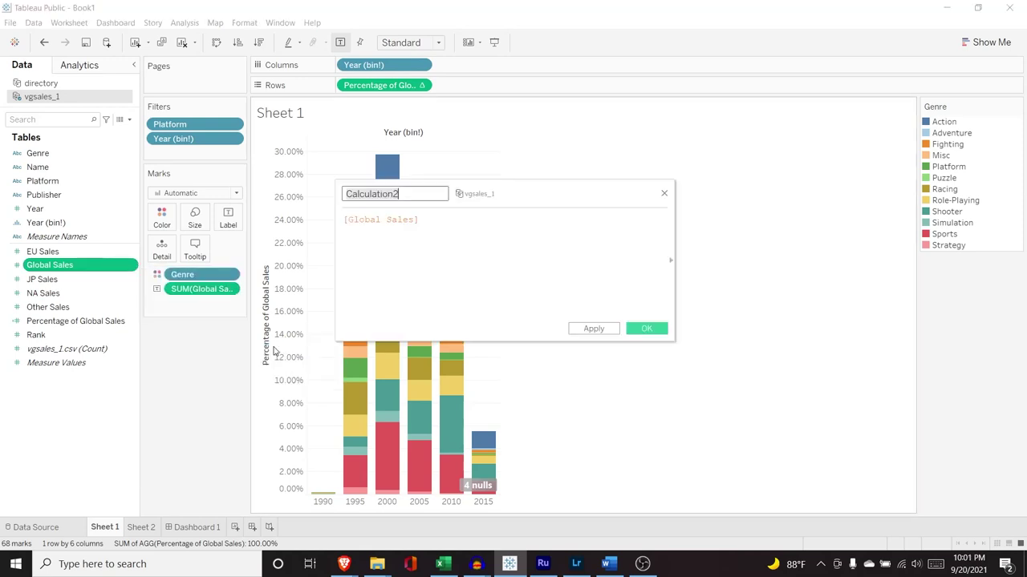
pyautogui.click(426, 220)
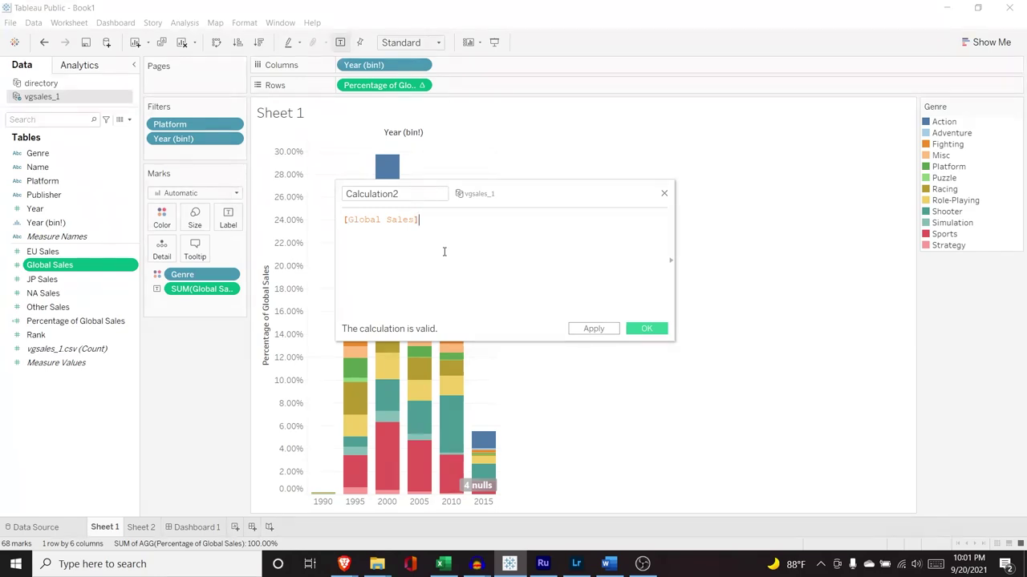
pyautogui.write('-')
pyautogui.write(' [EU')
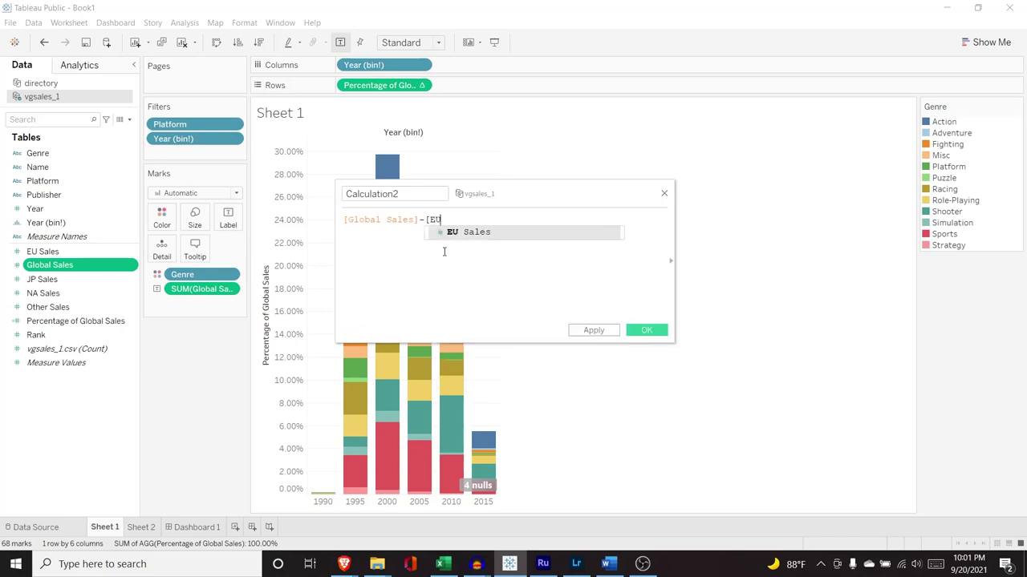
pyautogui.click(472, 233)
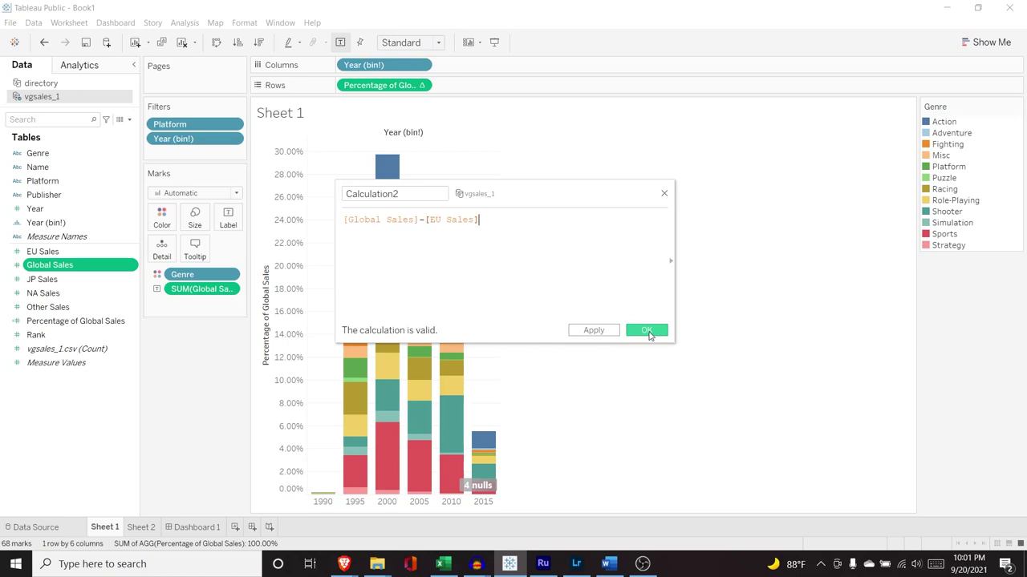
pyautogui.click(649, 334)
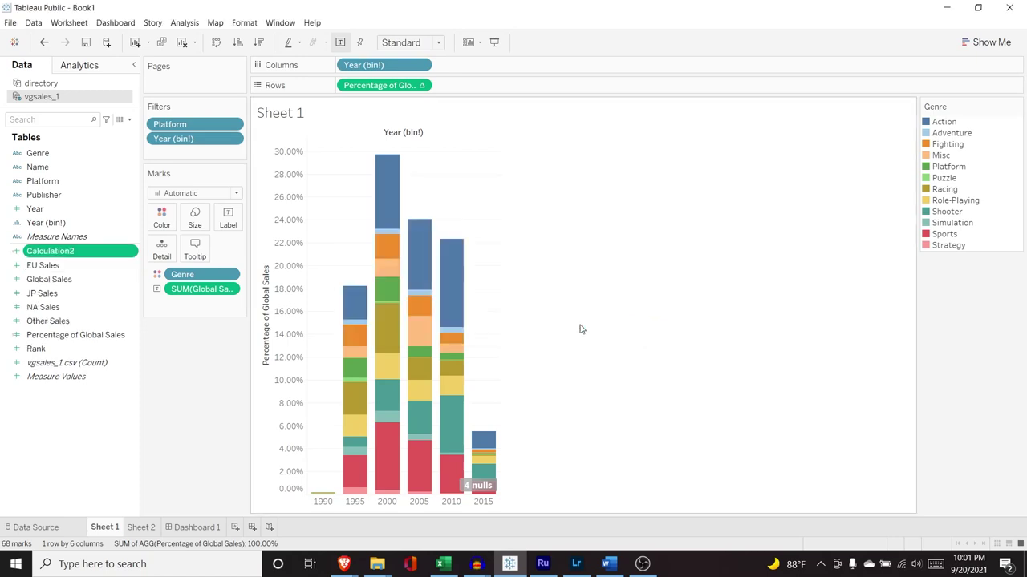
# Step: Rename the calculation to 'Global Sales - EU Sales' and add it to Rows
pyautogui.click(63, 251)
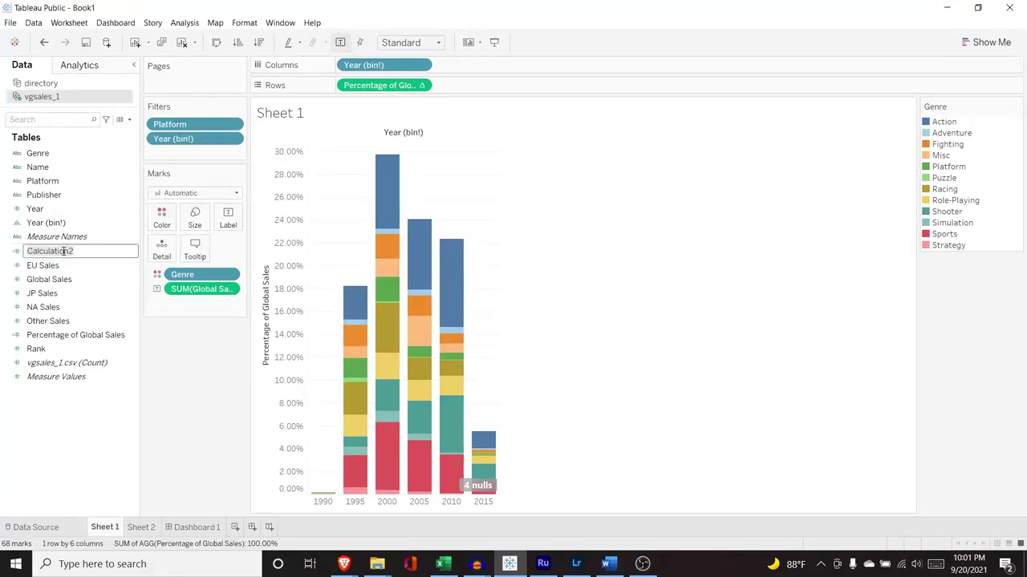
pyautogui.write('Glo')
pyautogui.write('bal Sales - ')
pyautogui.write('EU ')
pyautogui.write('Sales')
pyautogui.press('Return')
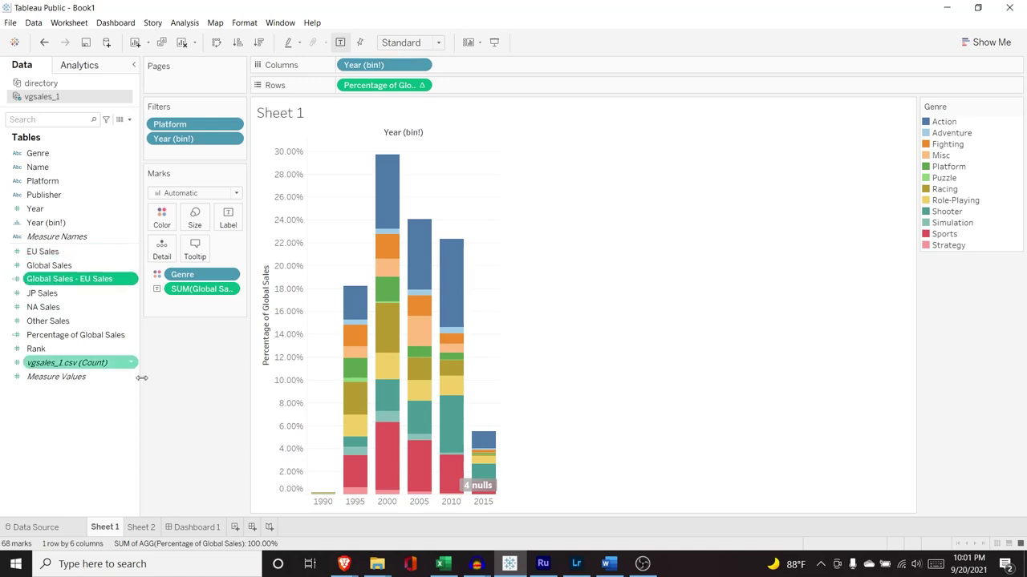
pyautogui.moveTo(92, 283); pyautogui.dragTo(495, 87)
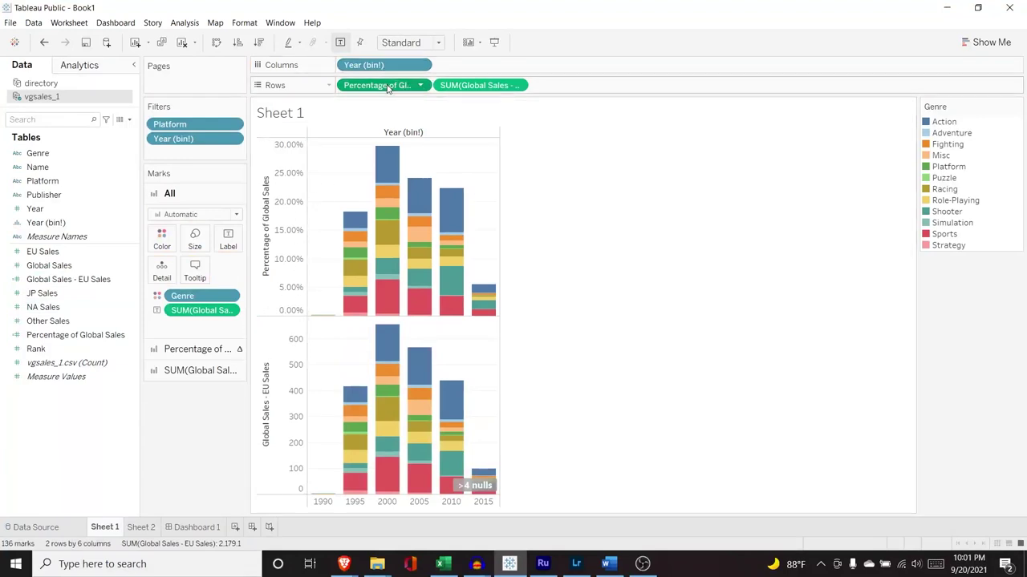
# Step: Swap Percentage of Global Sales on Rows for raw Global Sales above the EU-difference chart
pyautogui.moveTo(381, 85)
pyautogui.mouseDown()
pyautogui.moveTo(117, 315)
pyautogui.moveTo(70, 315)
pyautogui.mouseUp()
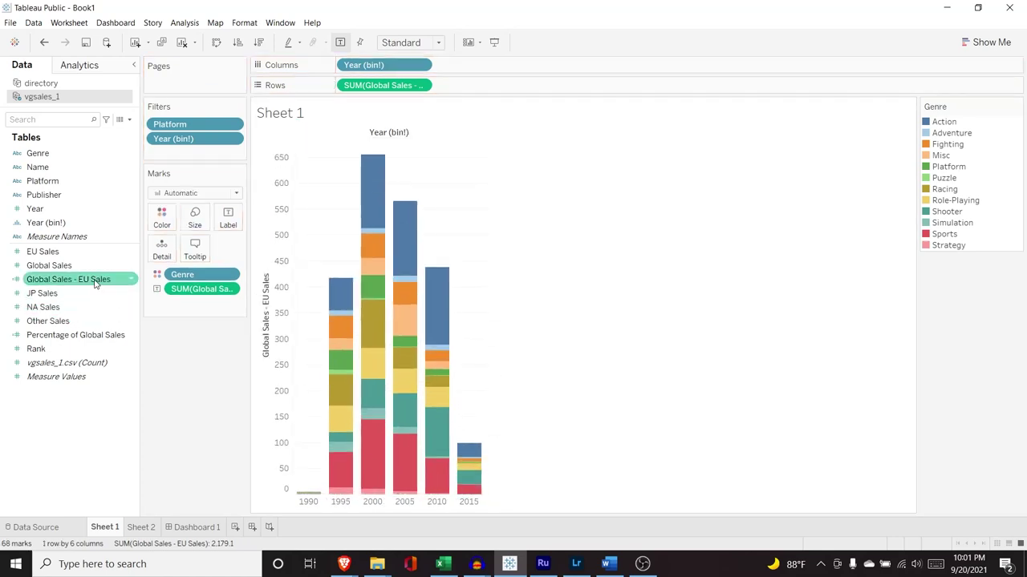
pyautogui.moveTo(80, 266); pyautogui.dragTo(353, 85)
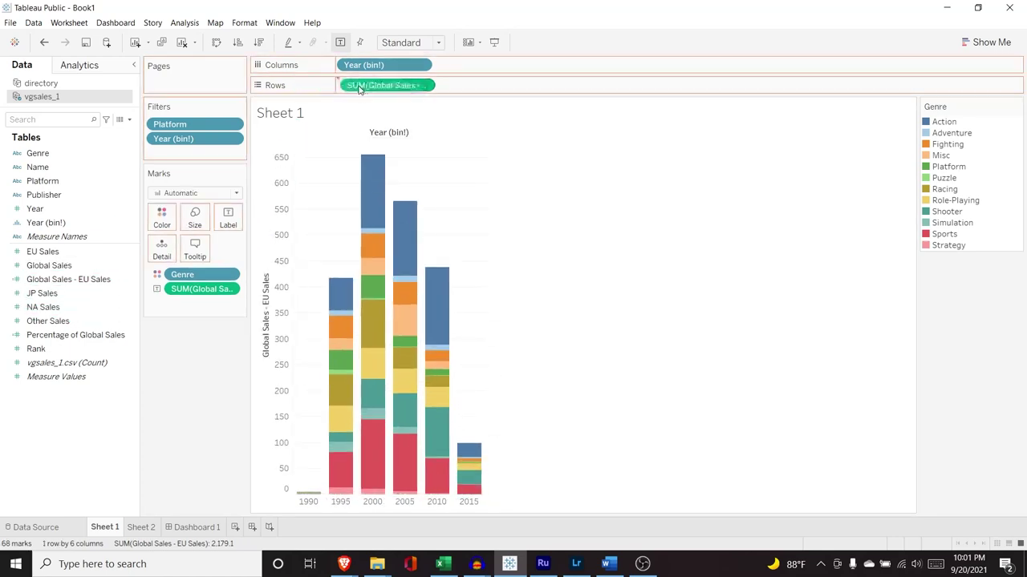
pyautogui.click(280, 325)
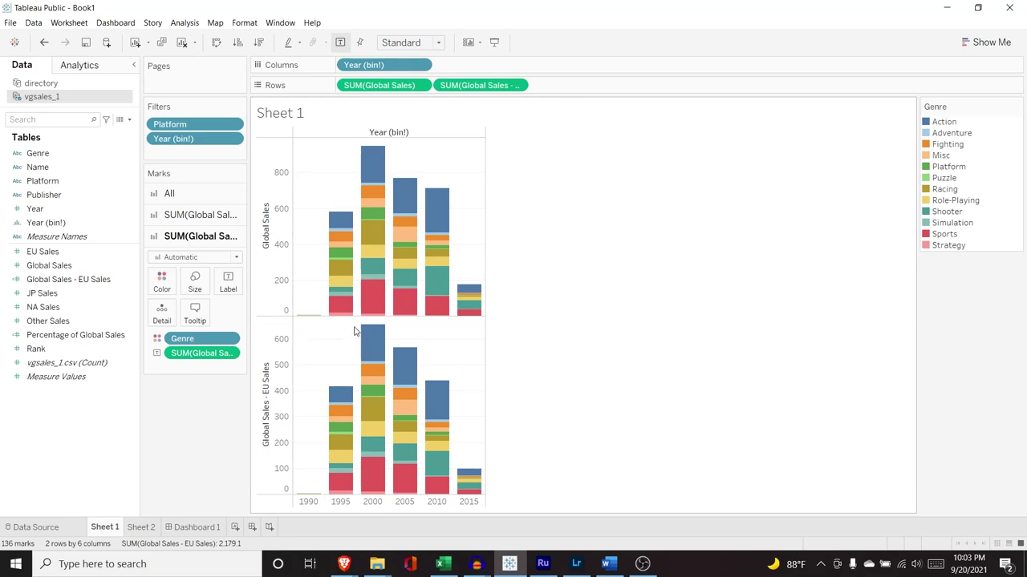
# Step: Drag the chart area's right edge outward to broaden both year-bin bar charts
pyautogui.moveTo(485, 261); pyautogui.dragTo(569, 257)
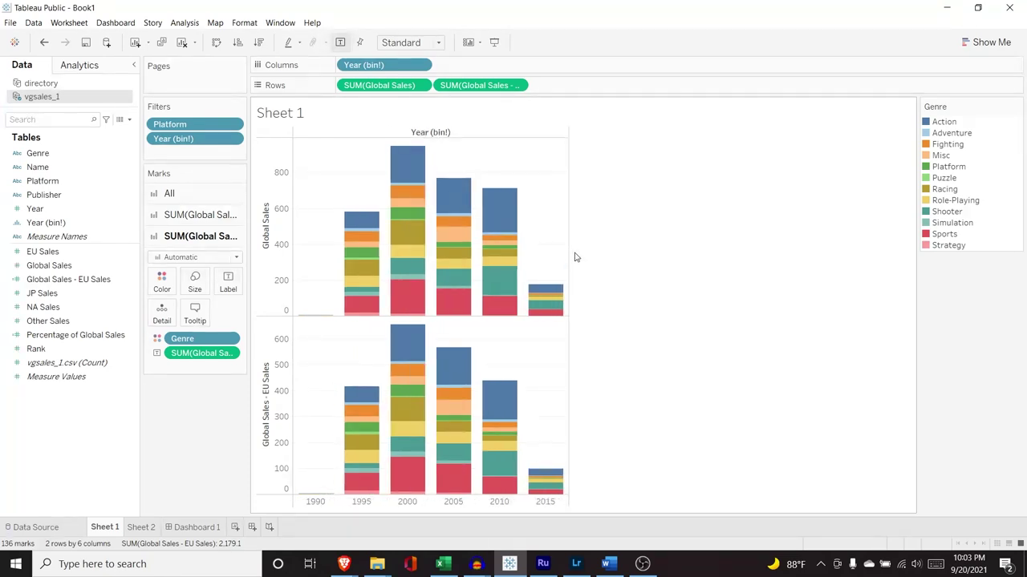